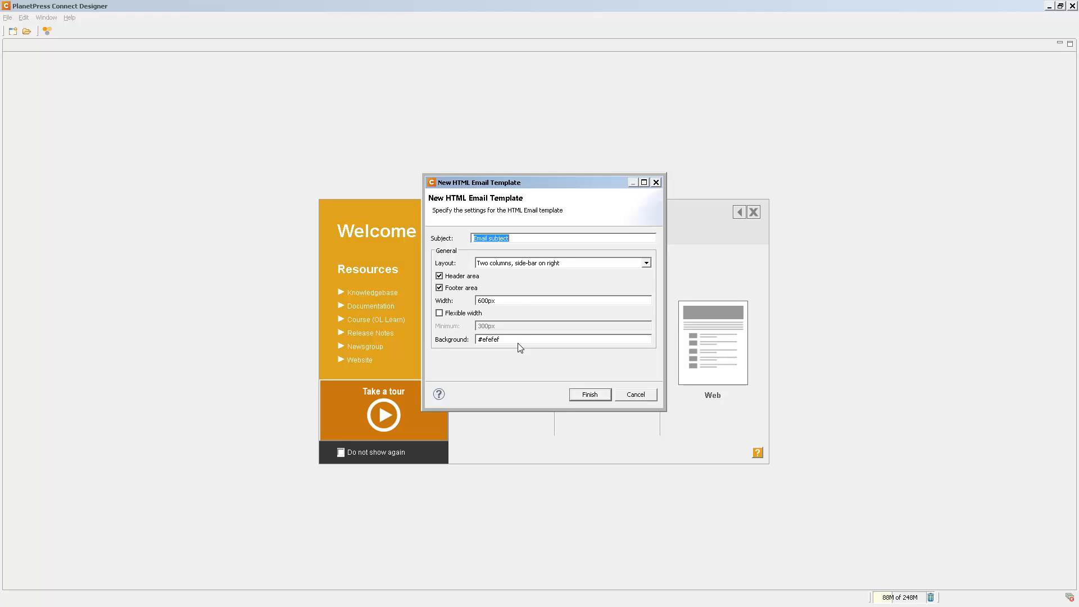
click(523, 264)
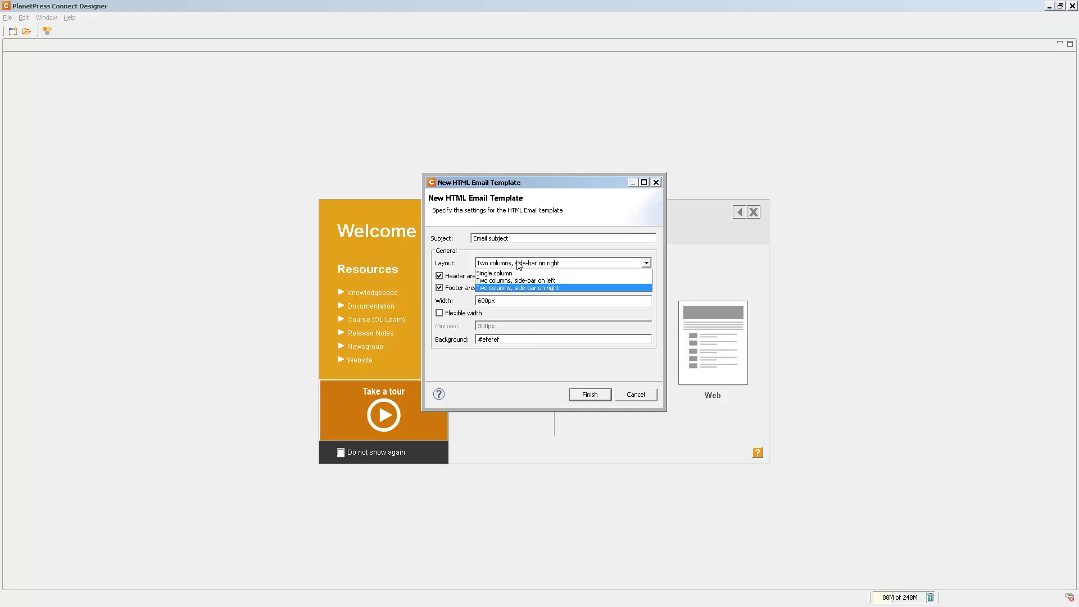
click(513, 274)
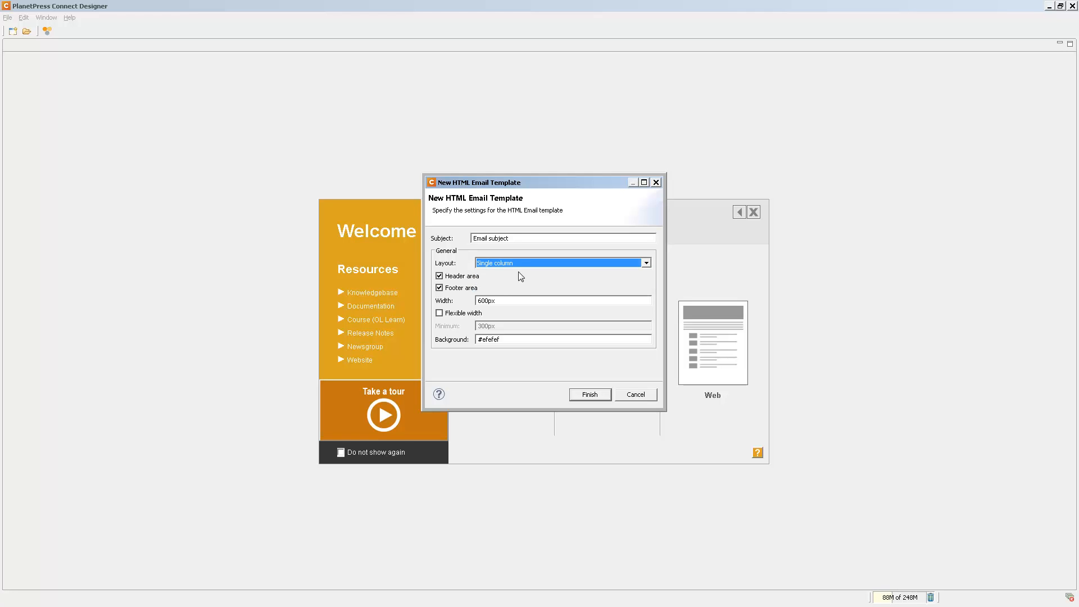
click(524, 263)
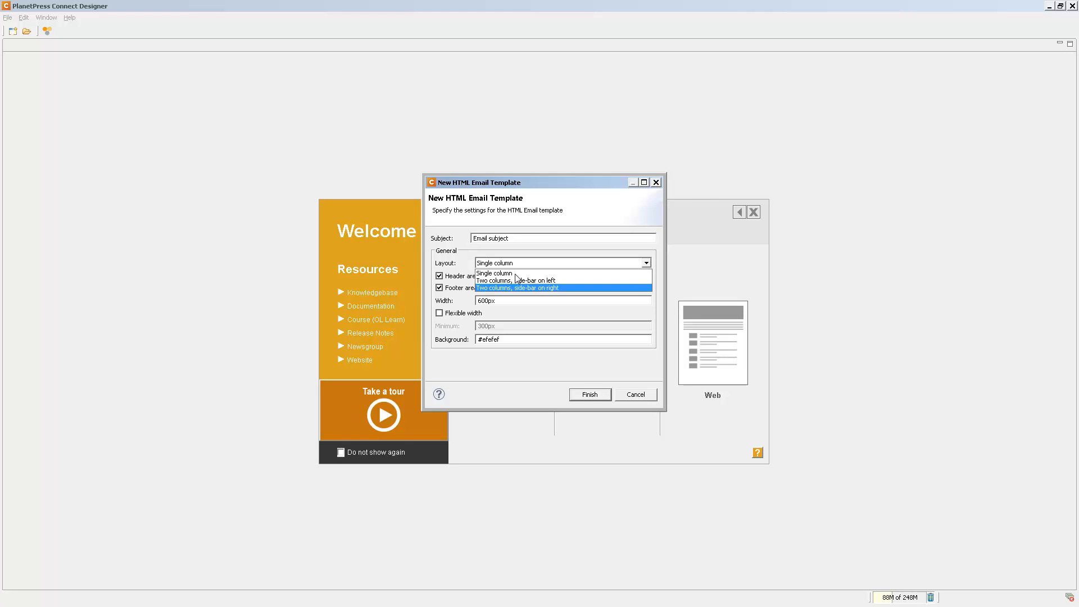
click(514, 289)
Create the HTML email template with the subject "Your Invoice" and the Single column layout
drag(516, 240, 393, 220)
text(Your Invoice)
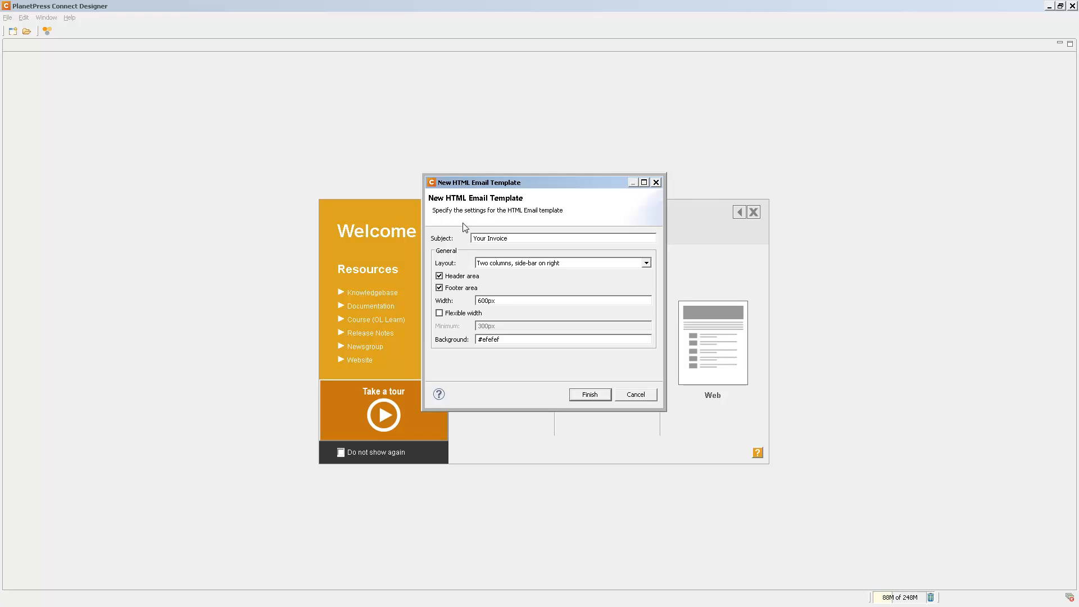
click(537, 263)
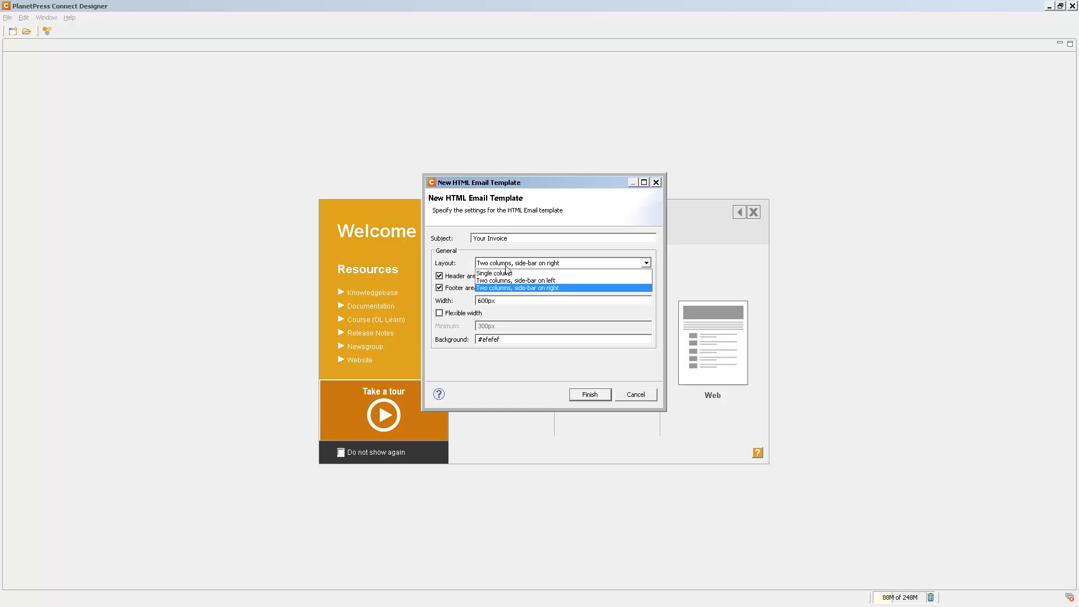
click(498, 274)
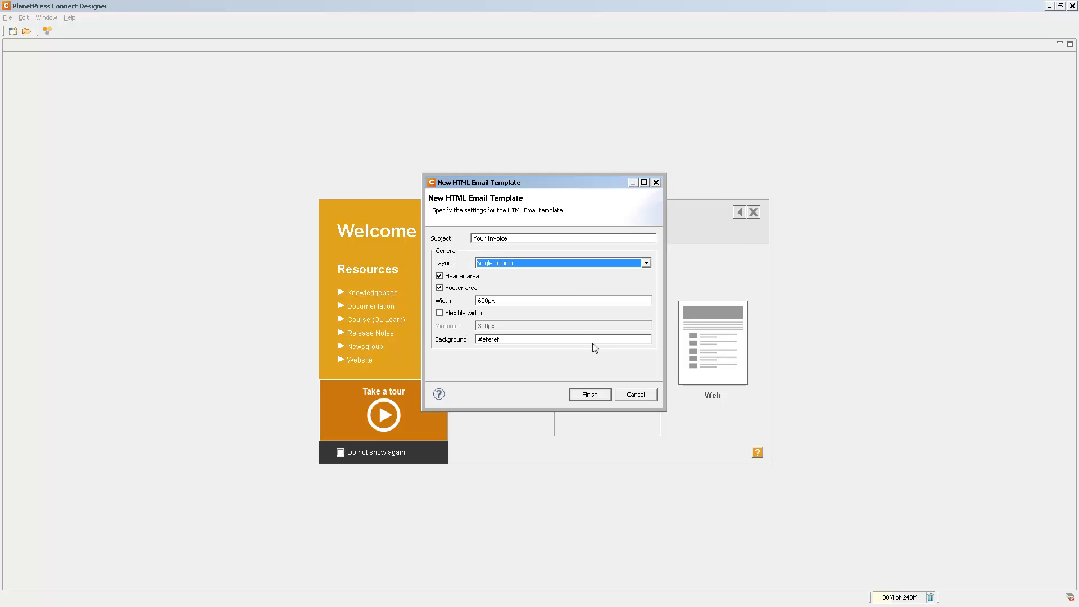
click(589, 395)
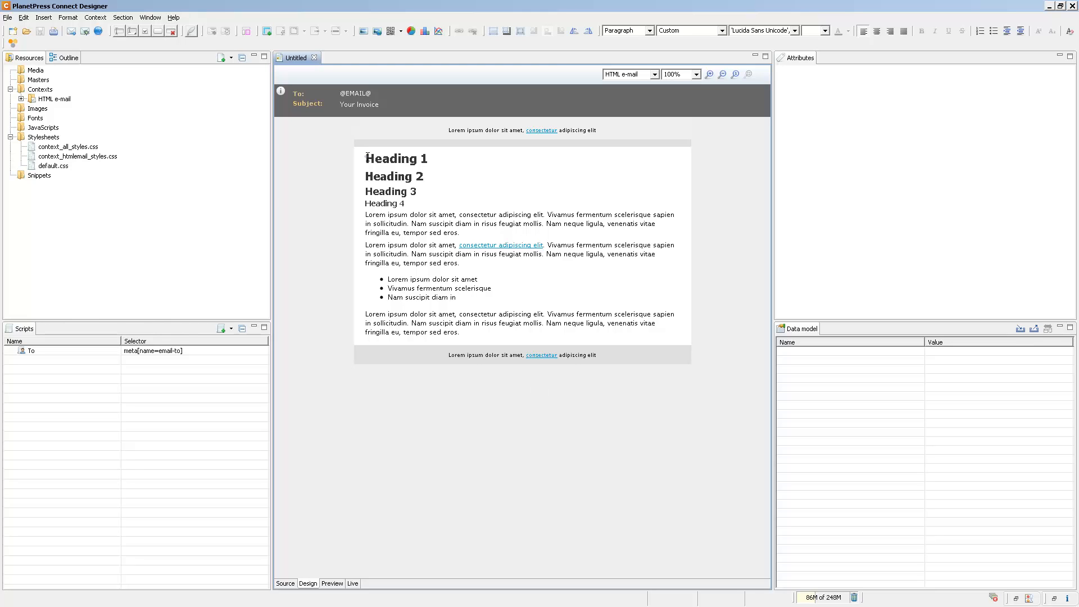
Replace all the sample content in the email body with a paragraph of lorem ipsum placeholder text
key(ctrl+a)
key(Delete)
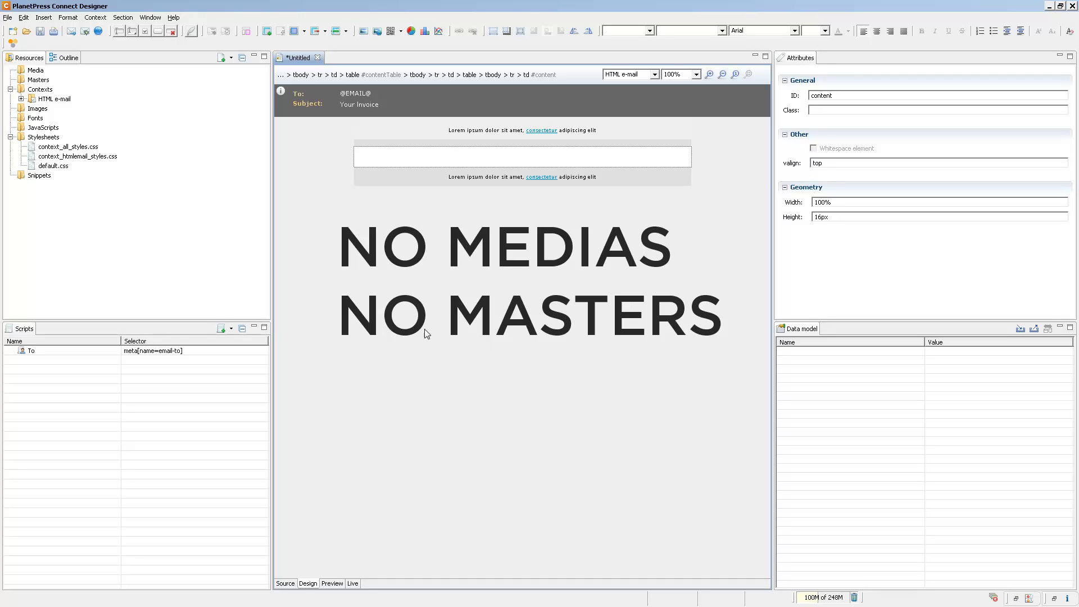
click(191, 32)
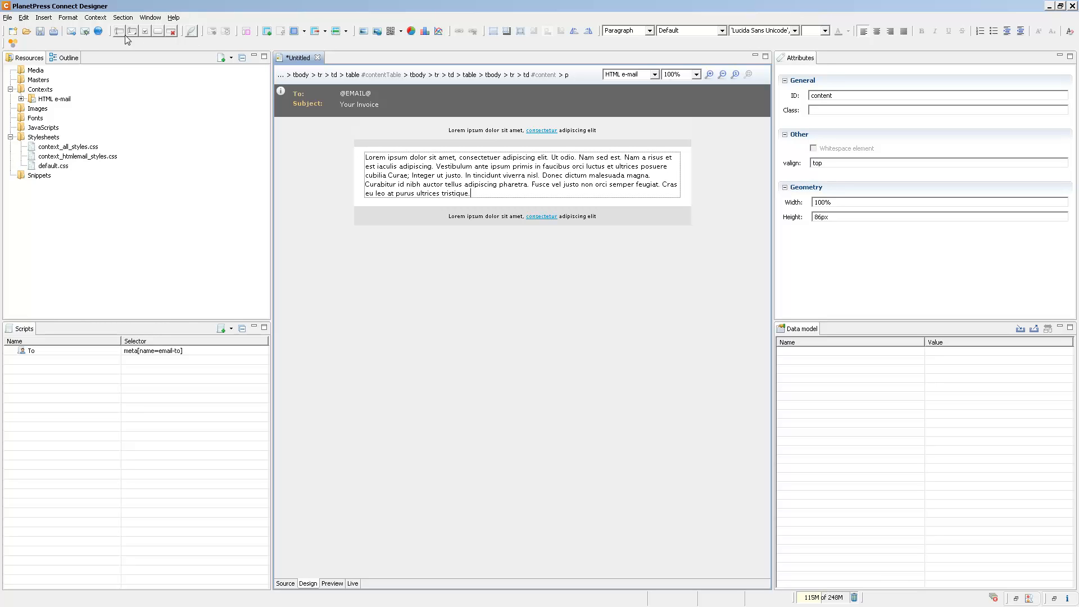
Examine the name and subject properties of the Content section in the HTML e-mail context
click(21, 99)
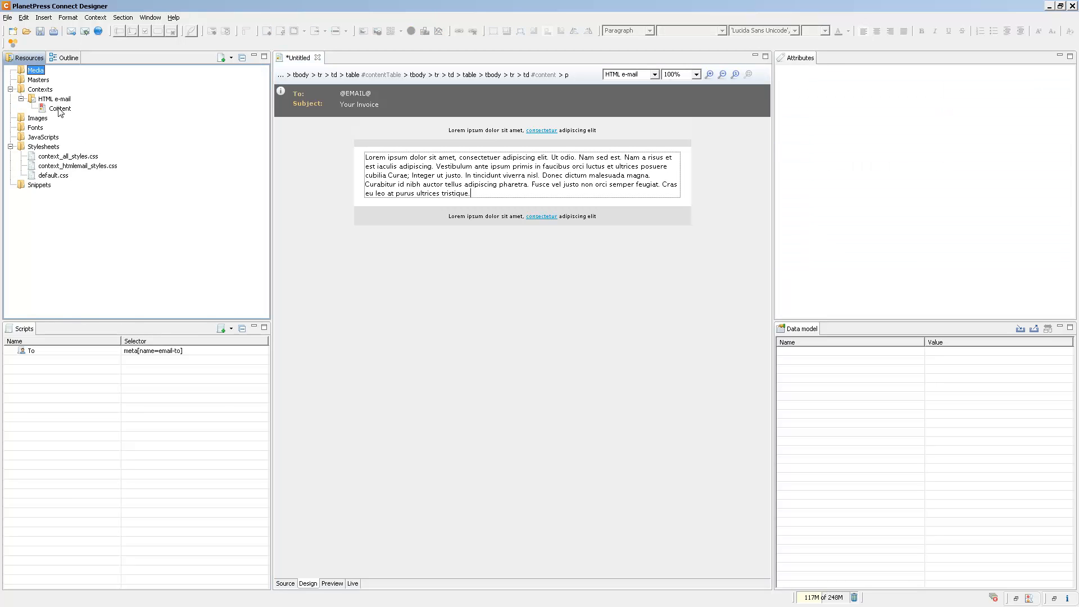
right_click(60, 110)
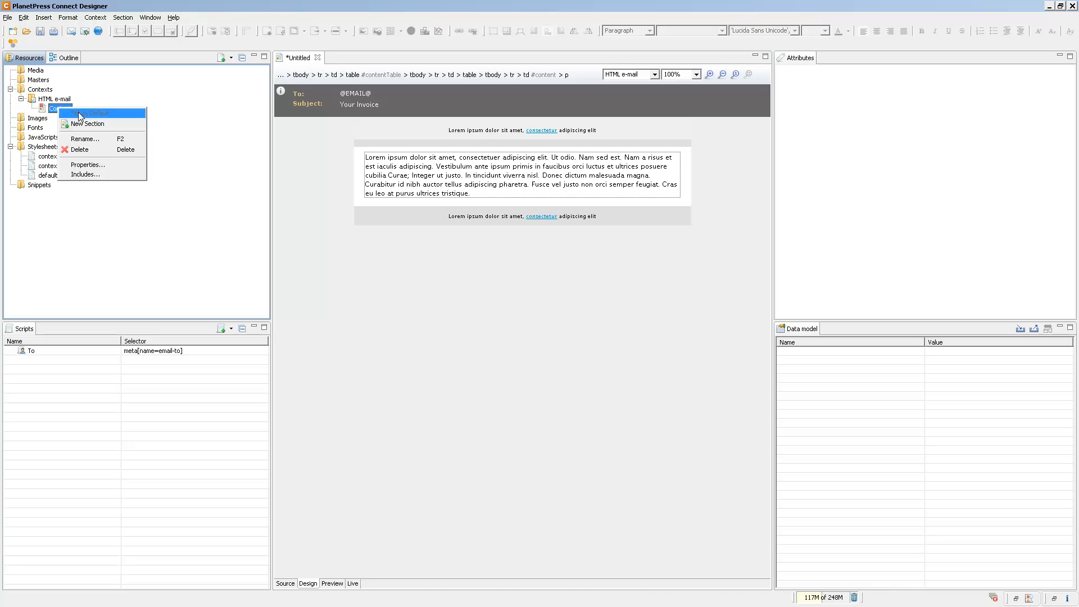
click(84, 164)
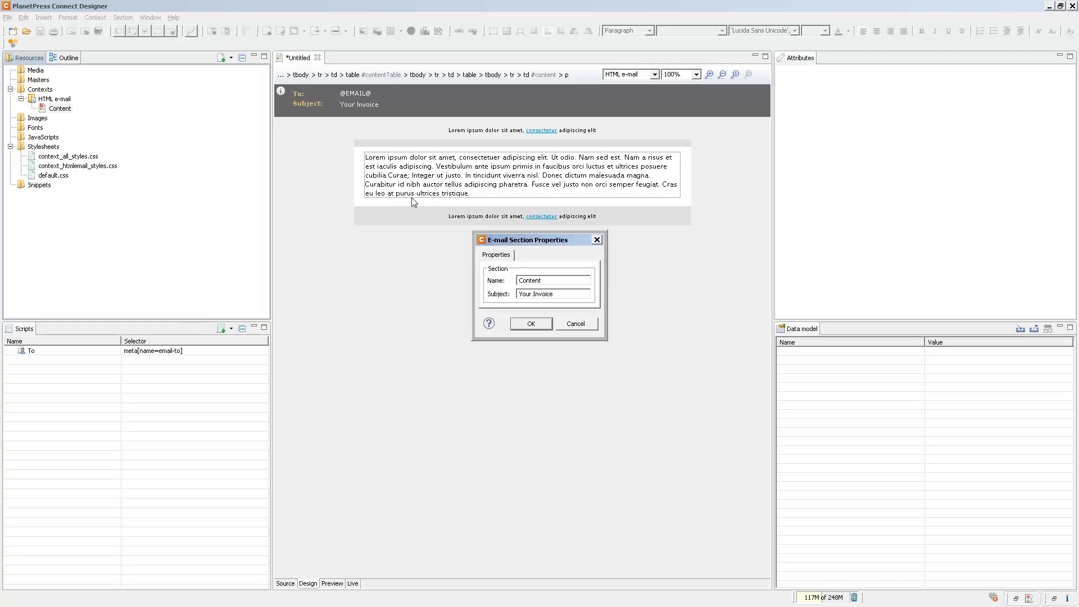
click(531, 325)
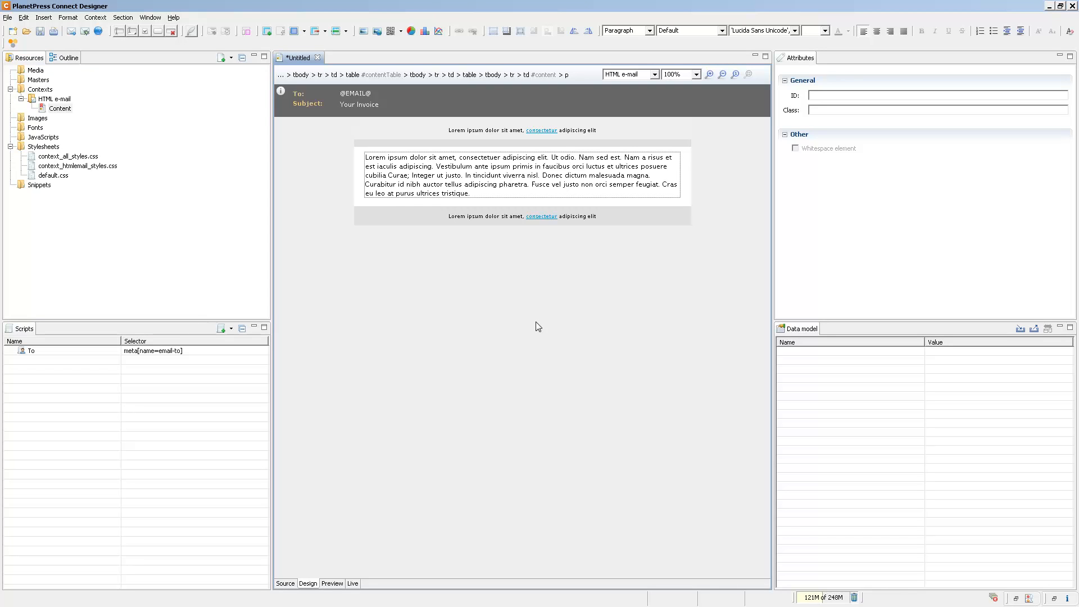
Examine which stylesheets are included in the Content section and close the list without changes
right_click(66, 109)
click(87, 174)
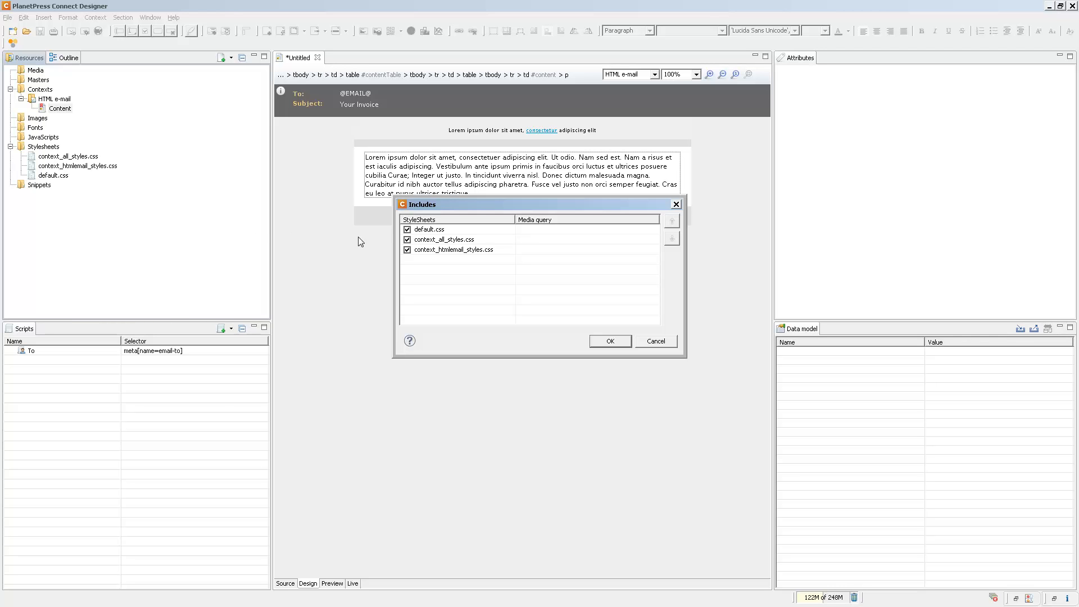
click(654, 341)
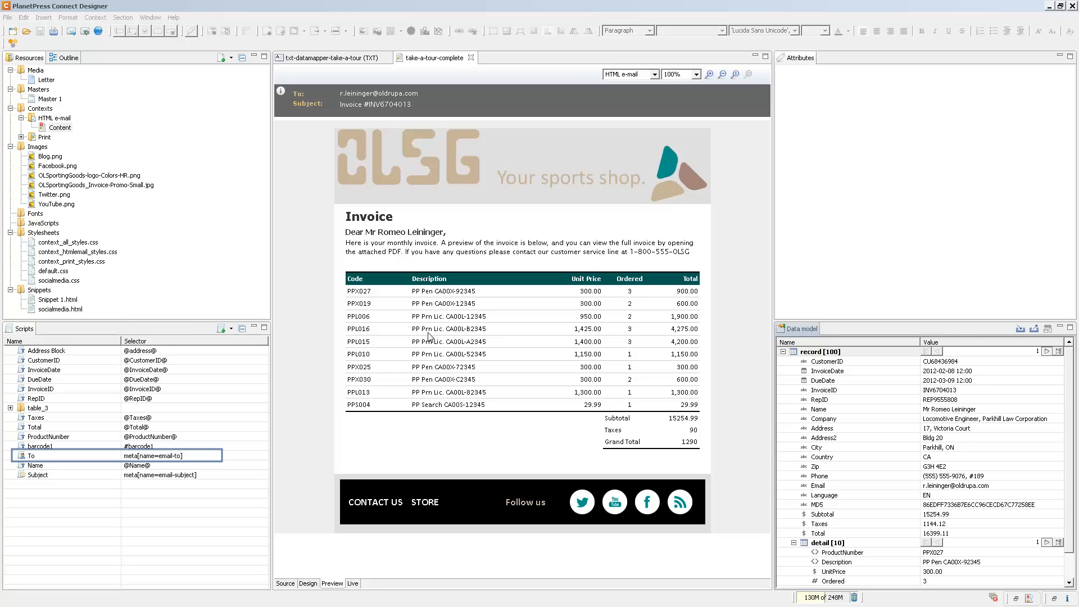
Select the Email data field as the recipient source in the To script and save the script
click(153, 461)
double_click(152, 461)
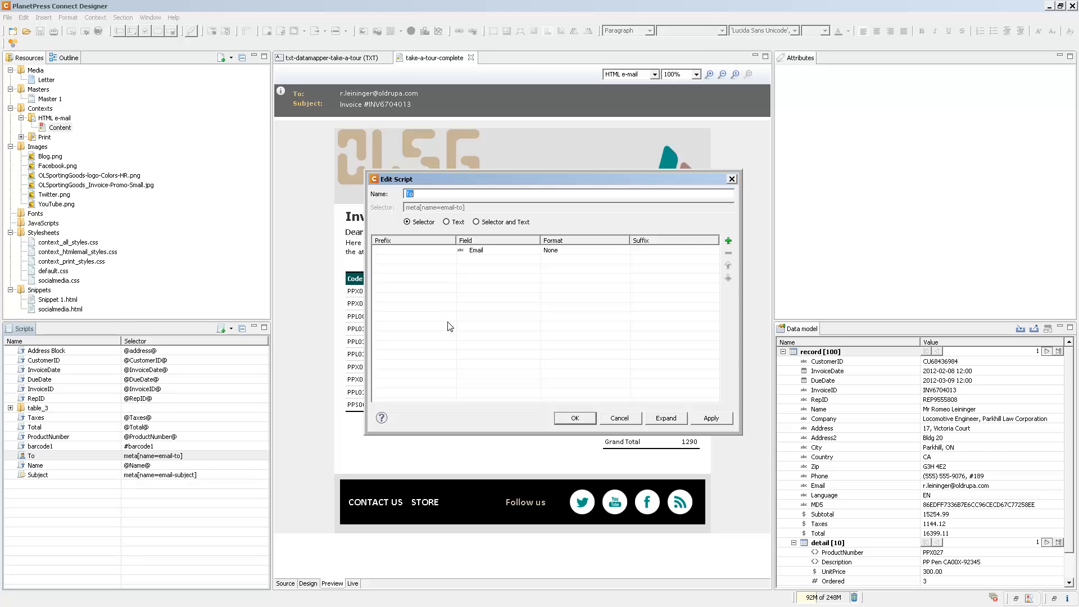
click(507, 254)
click(535, 250)
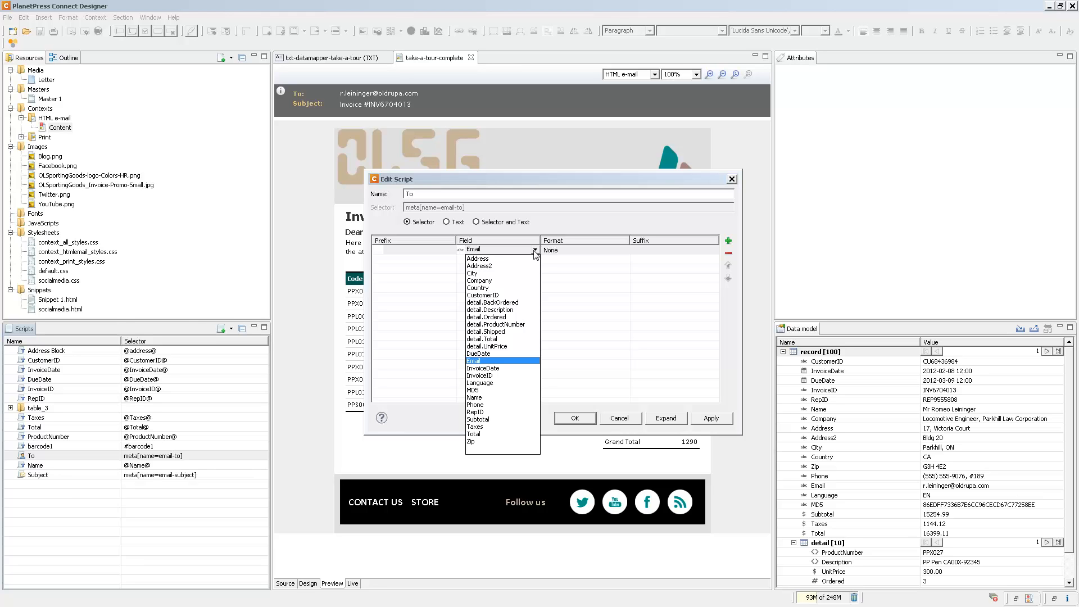
click(471, 362)
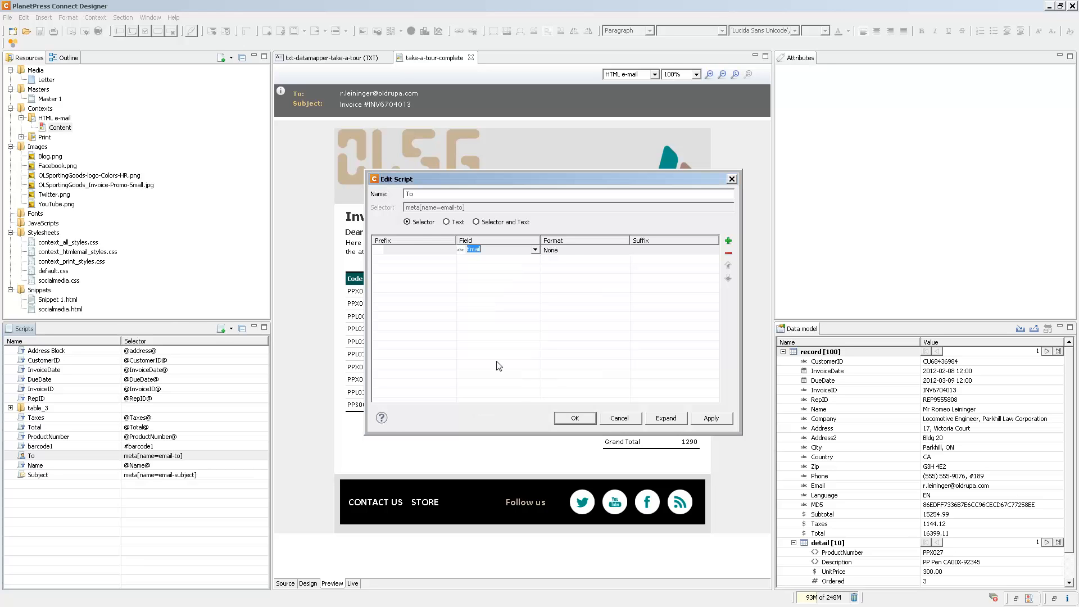
click(566, 418)
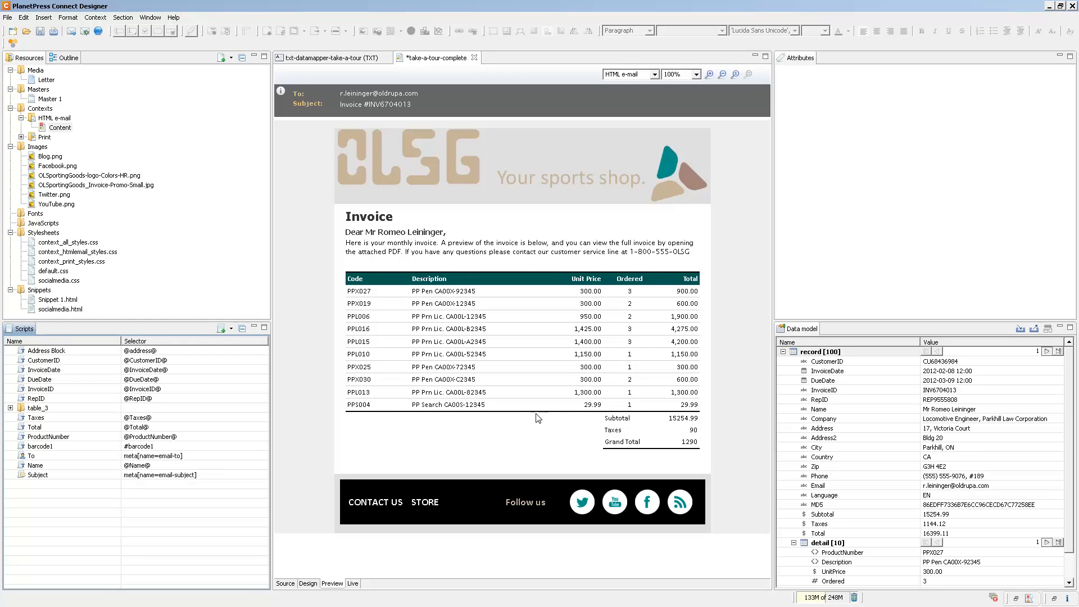
Look over the available script types and examine the Subject script's prefix and field without changing it
click(231, 331)
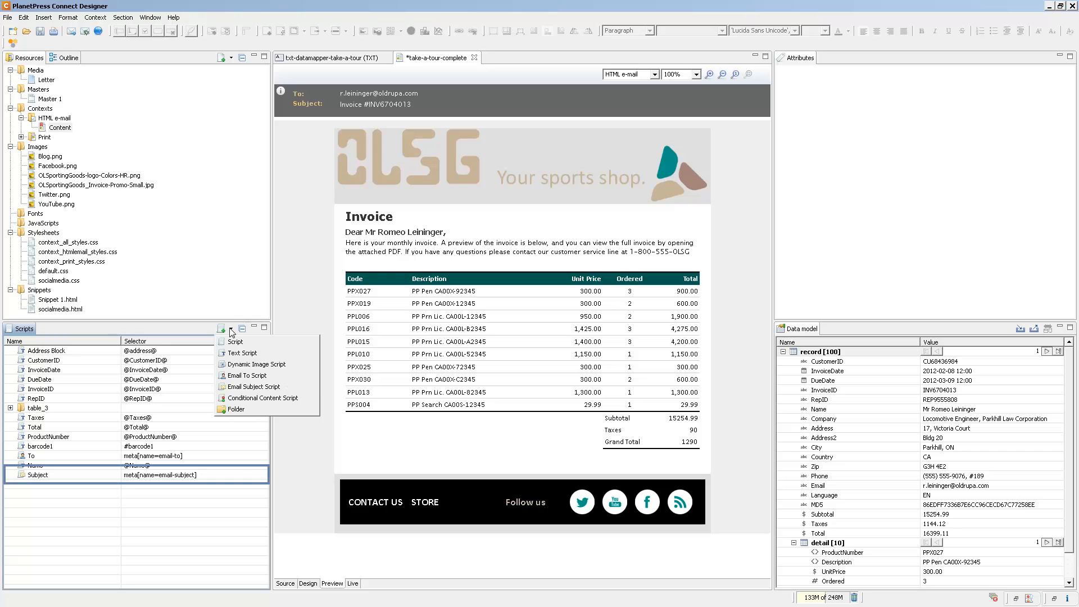
double_click(136, 478)
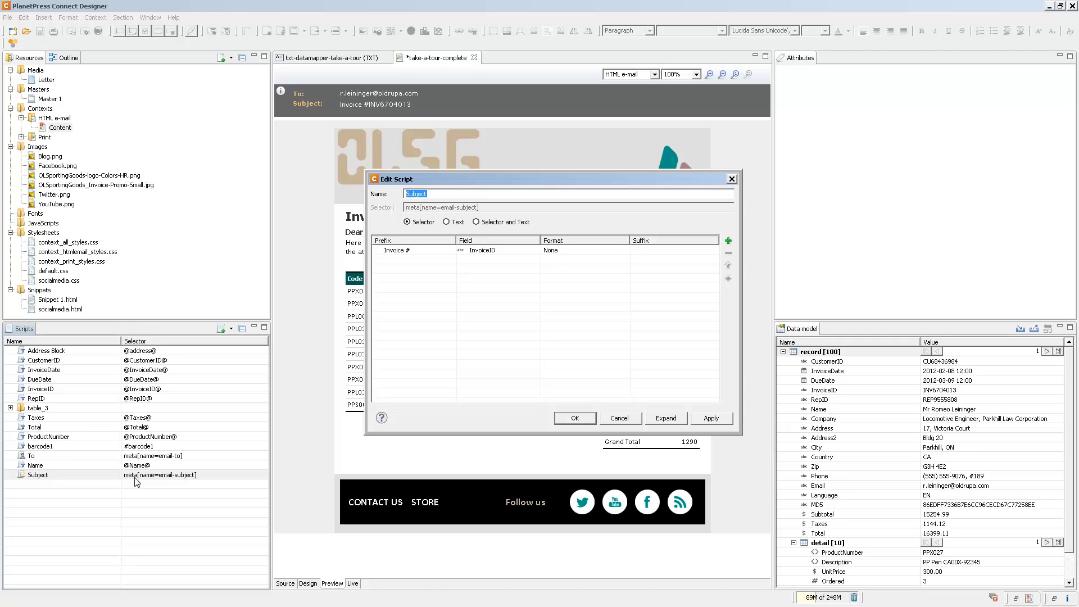
click(619, 418)
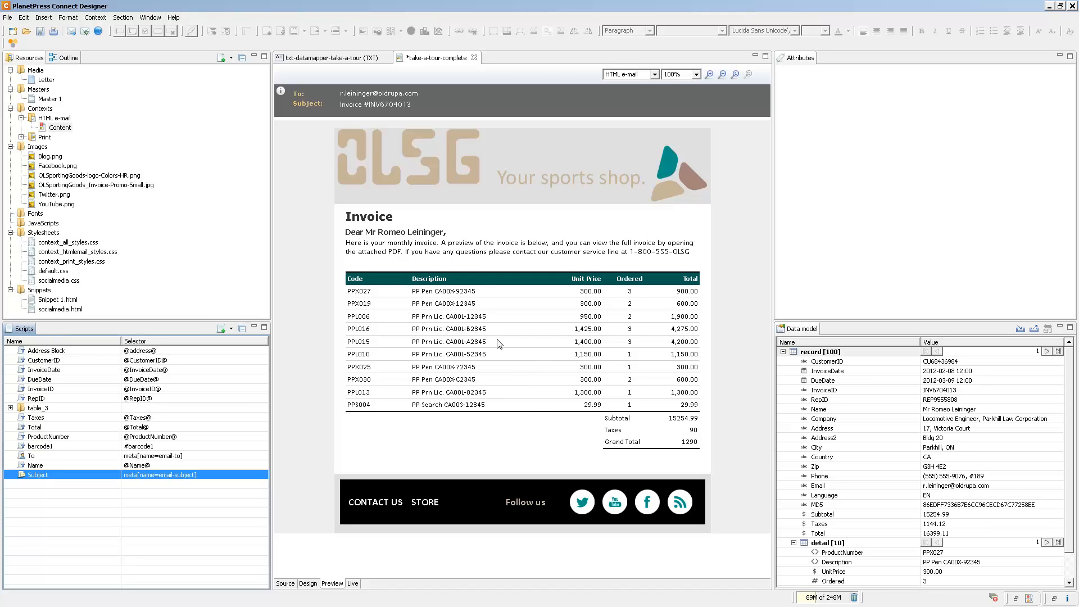
Try inserting a positioned box from the Invoice heading and undo the insertion
click(478, 219)
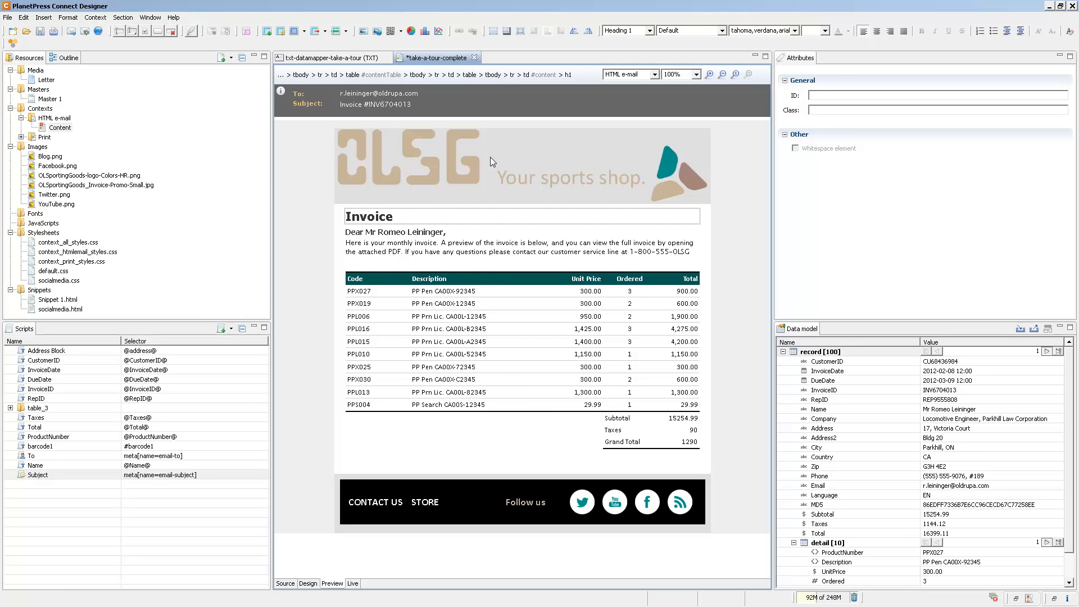
click(493, 31)
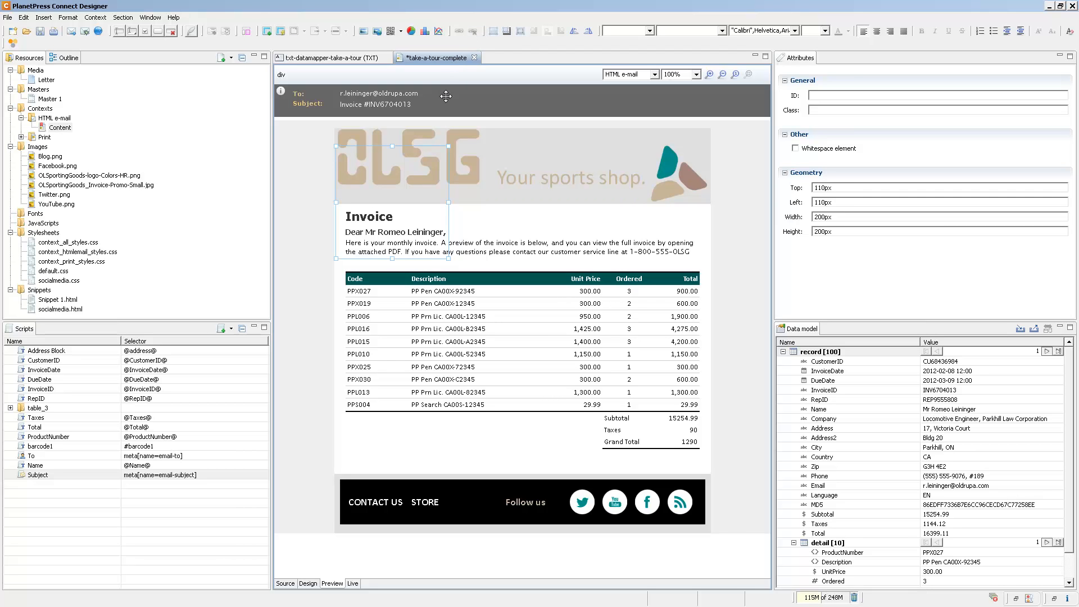
key(ctrl+z)
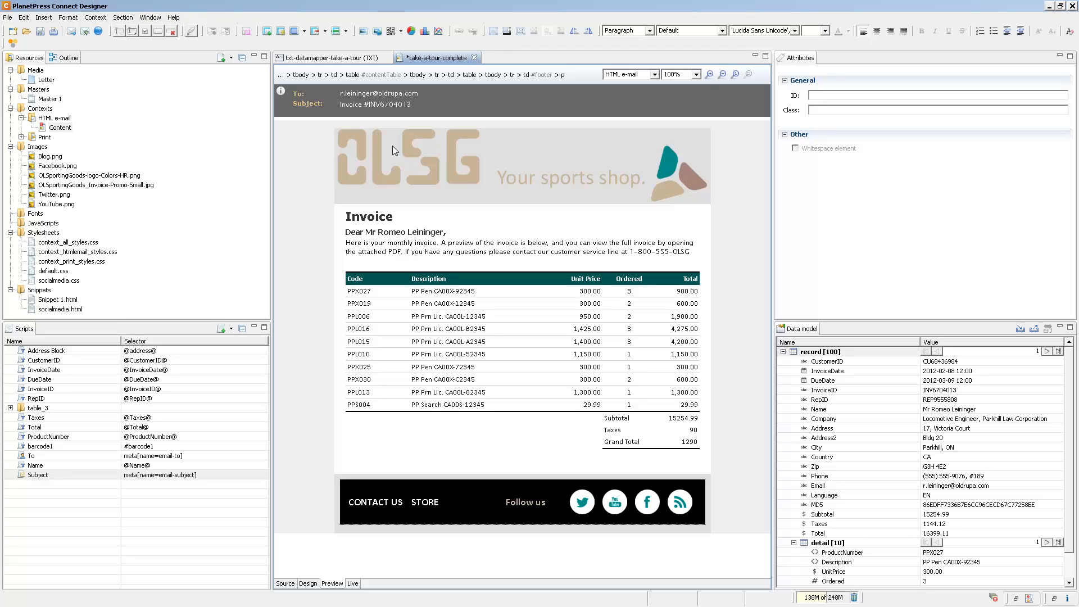
Enter the default sender's name and e-mail address in the general e-mail preferences
click(150, 19)
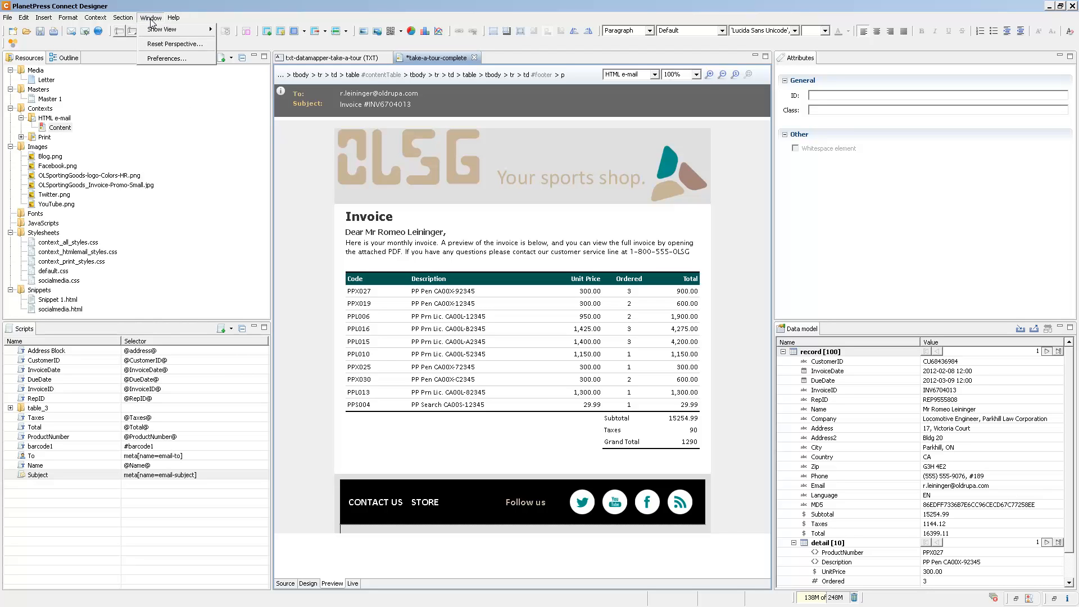
click(175, 59)
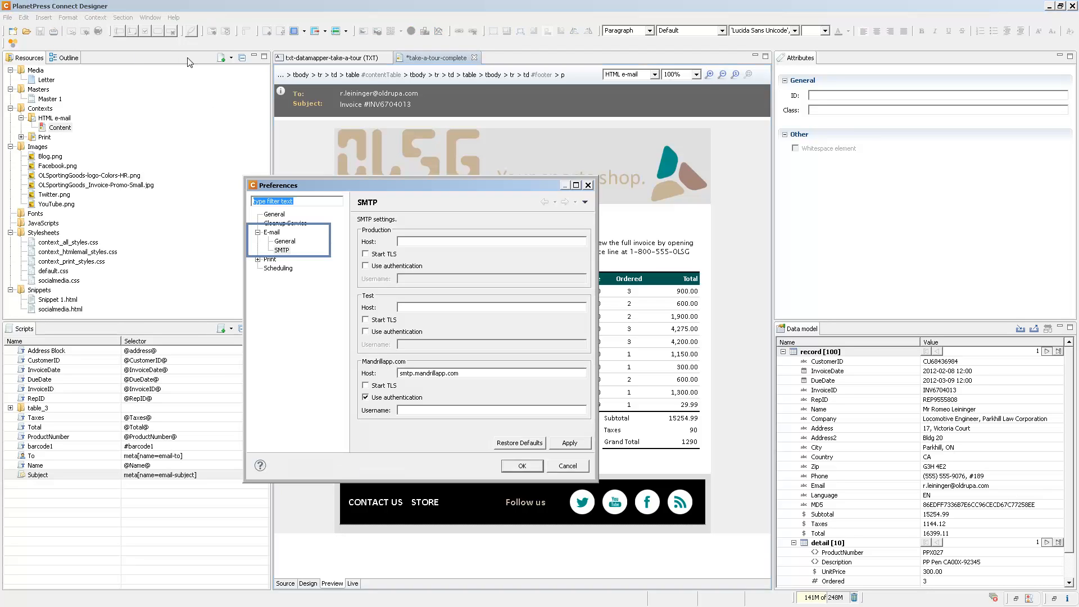
click(286, 242)
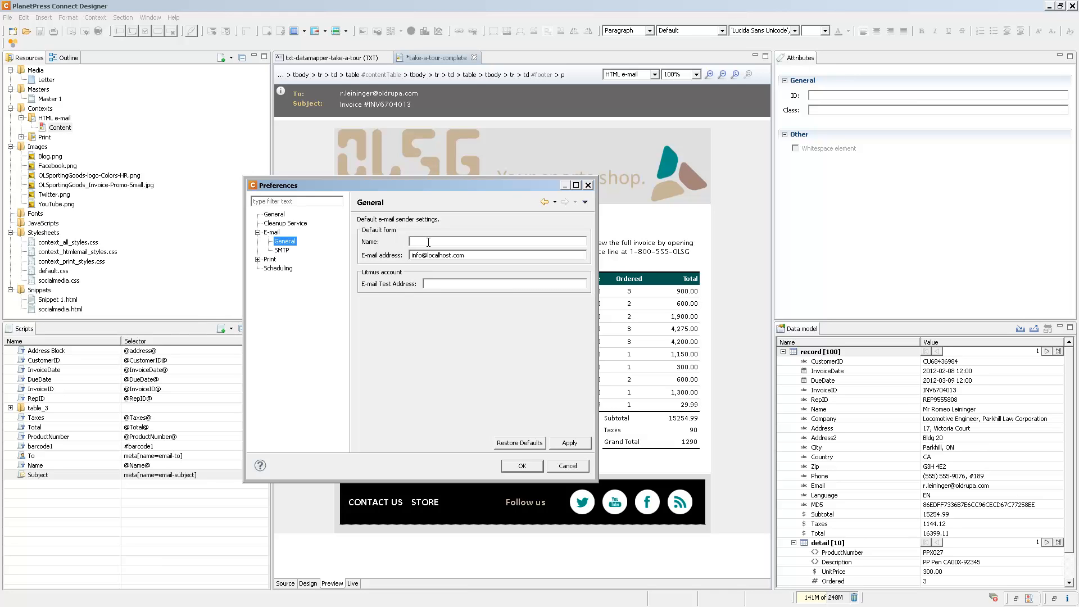
click(451, 242)
text(John Doe)
key(Tab)
text(jdoe)
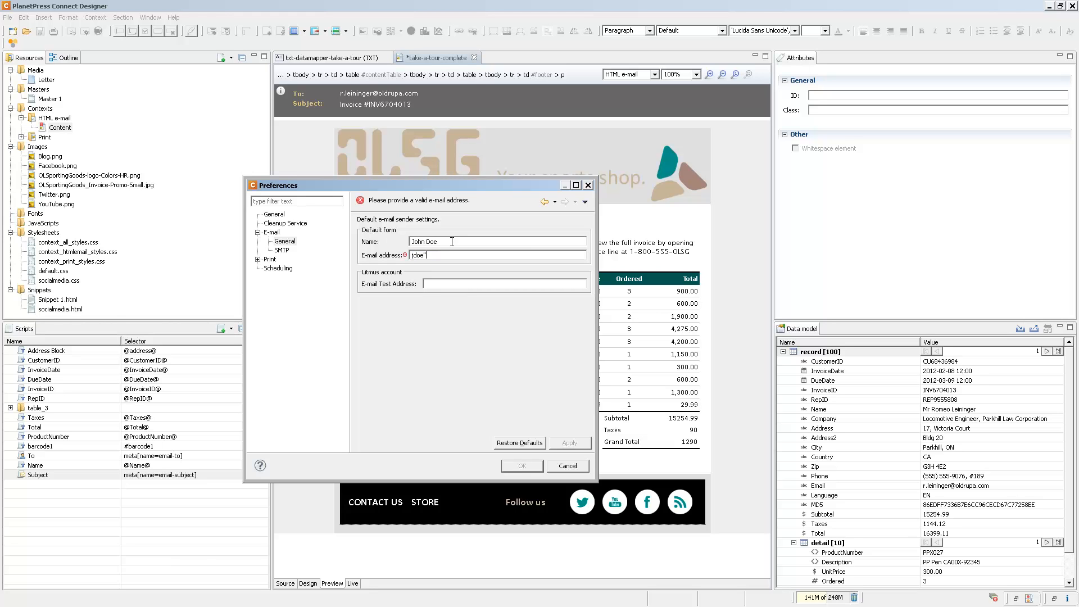
text(@myco)
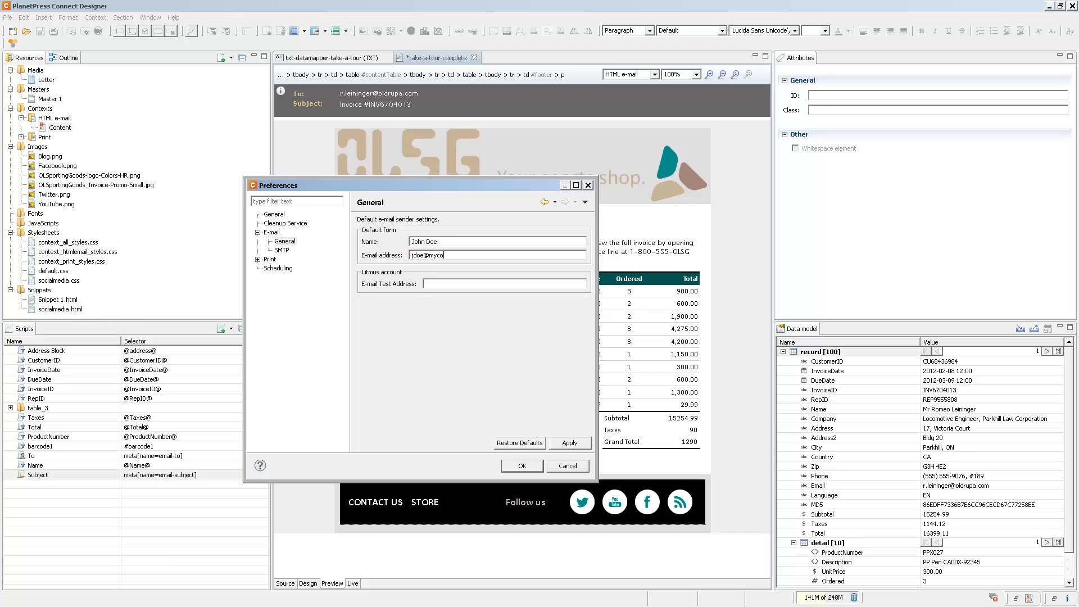
text(mpany.com)
Set the SMTP hosts to mail.mycompany.com for Production and devmail.mycompany.com for Test, and save the preferences
click(283, 250)
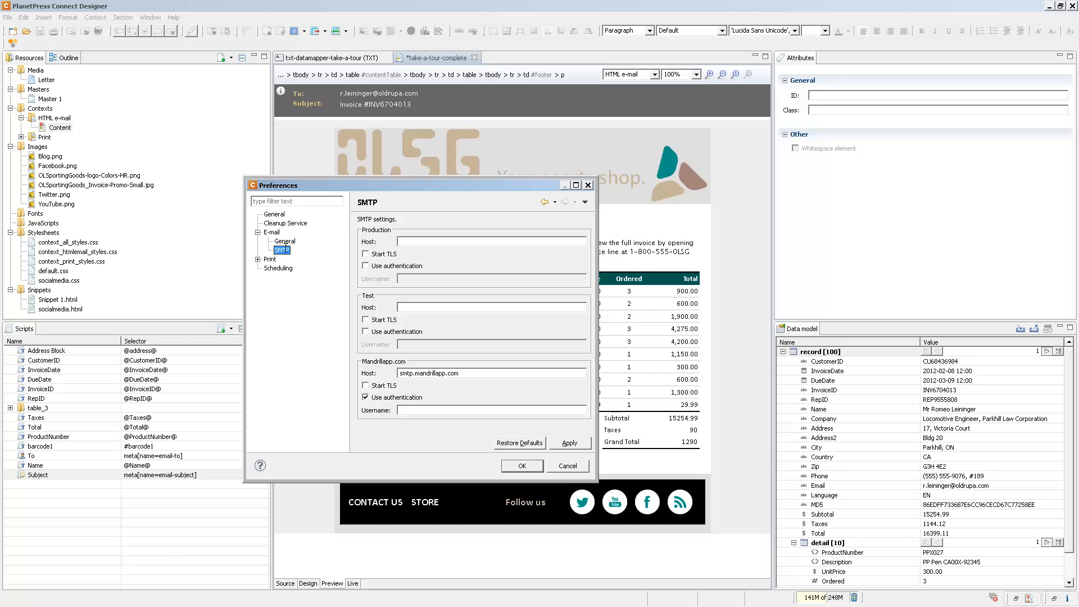
click(415, 243)
text(mail.mycompany.com)
text(devmail.mycompany.com)
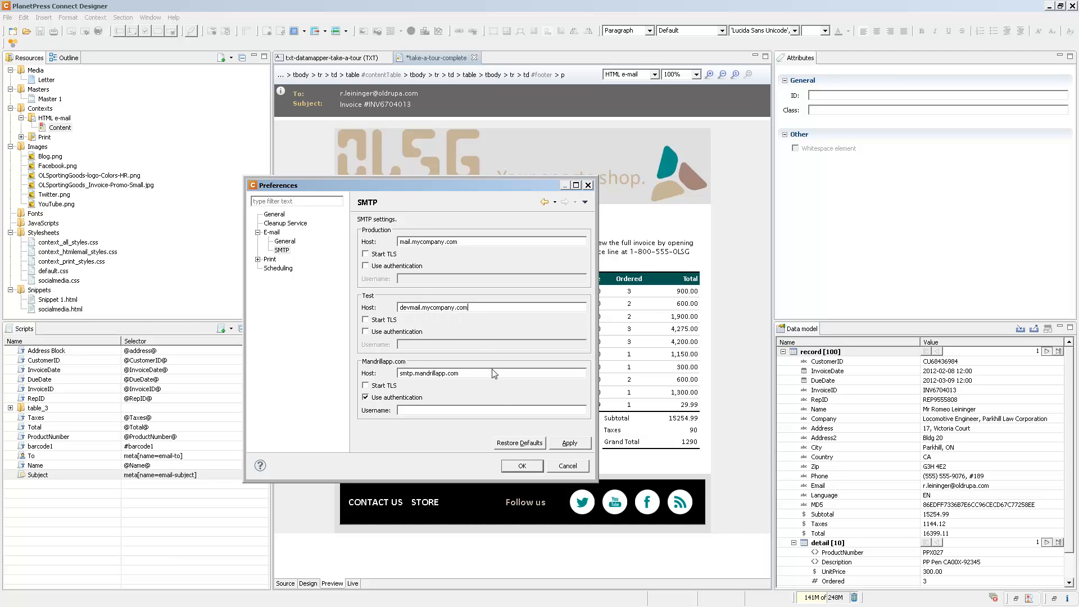
click(506, 466)
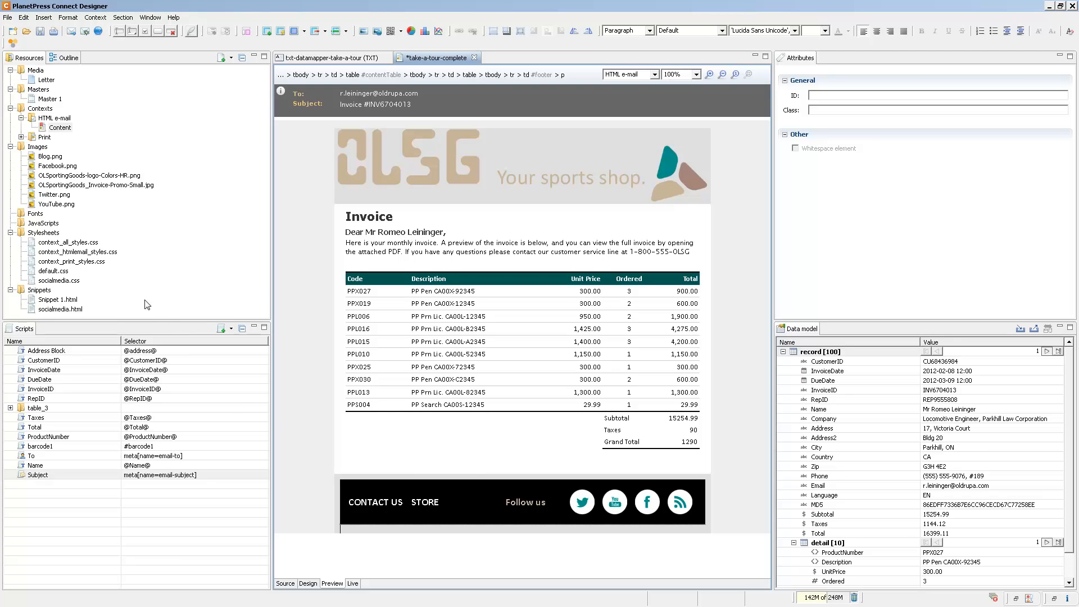
Set up a test e-mail with the Print context as a PDF attachment and cancel without sending it
click(85, 35)
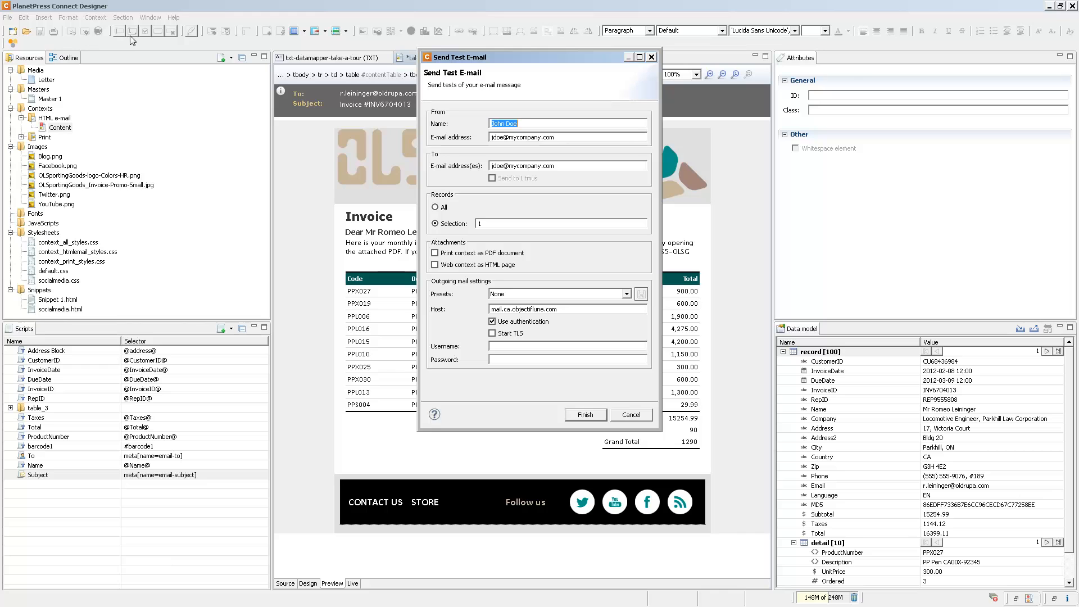
click(435, 253)
click(632, 415)
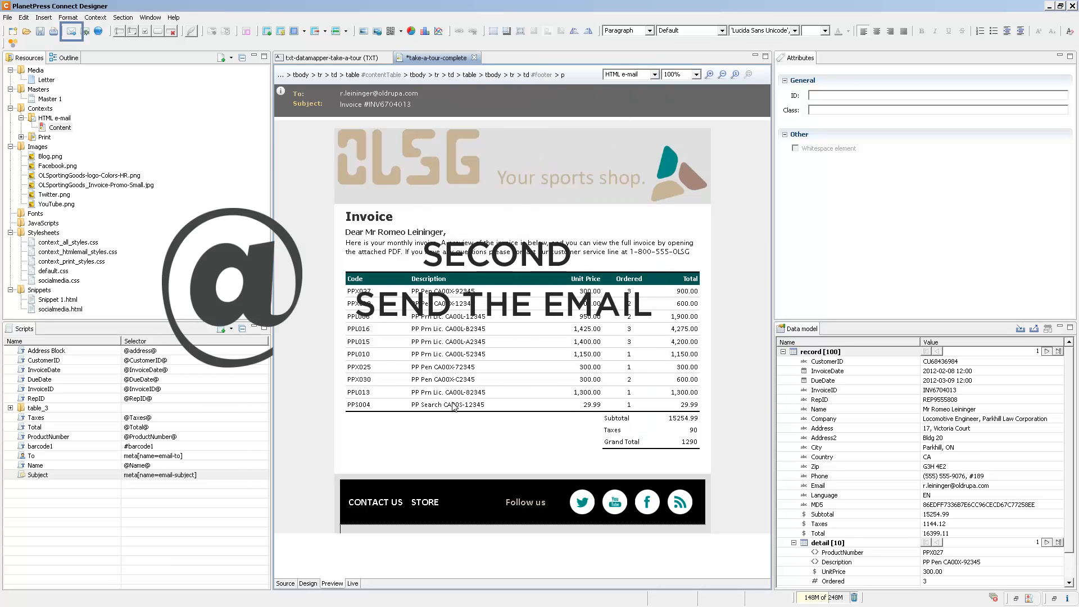
Set up the final e-mail send for all records and cancel without sending it
click(72, 36)
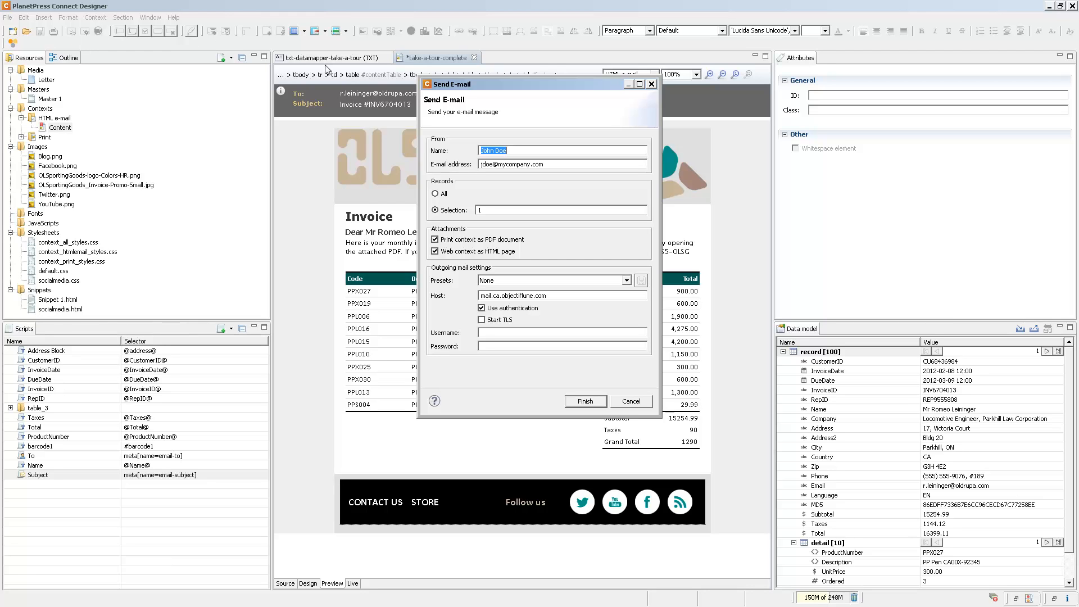
click(435, 194)
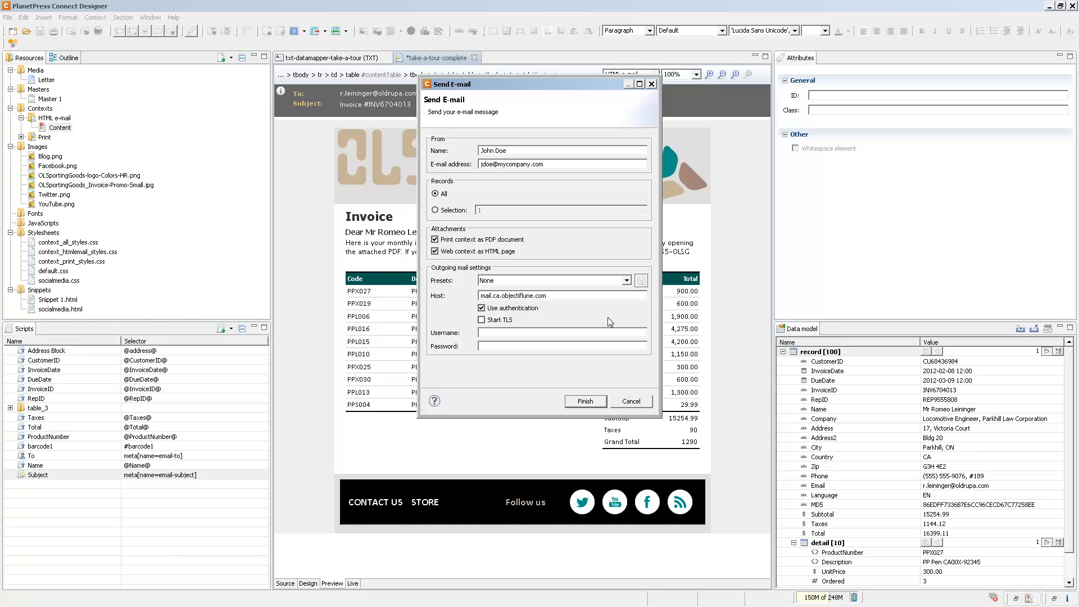
click(618, 403)
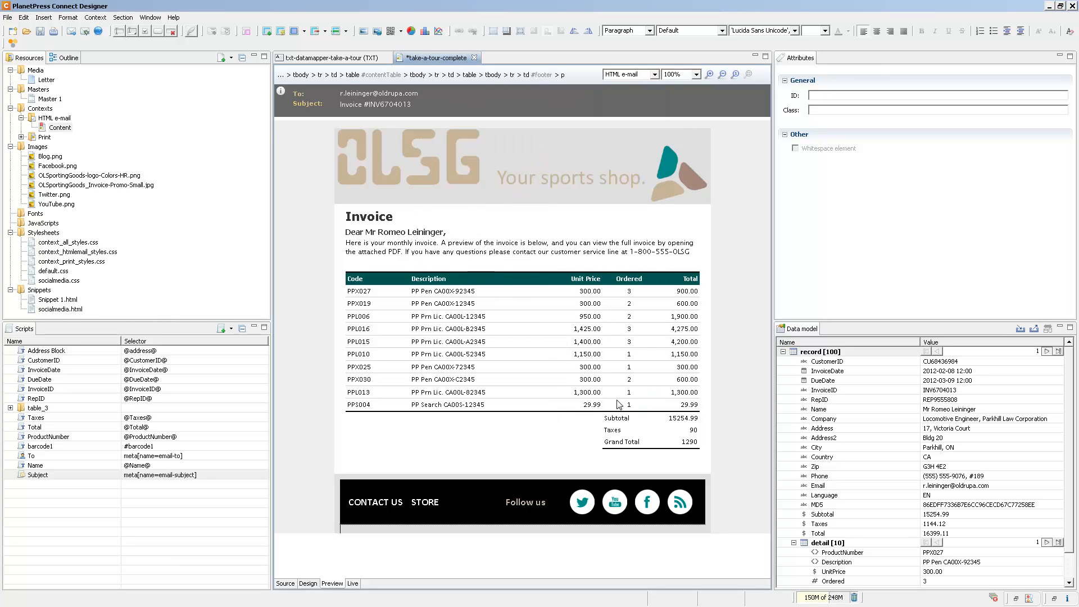